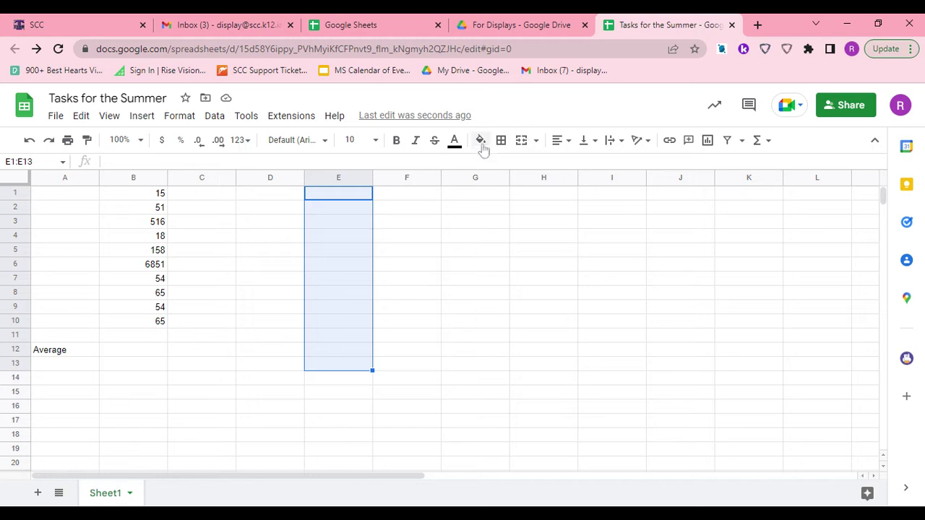
Fill cells E1:E13 with green.
click(560, 181)
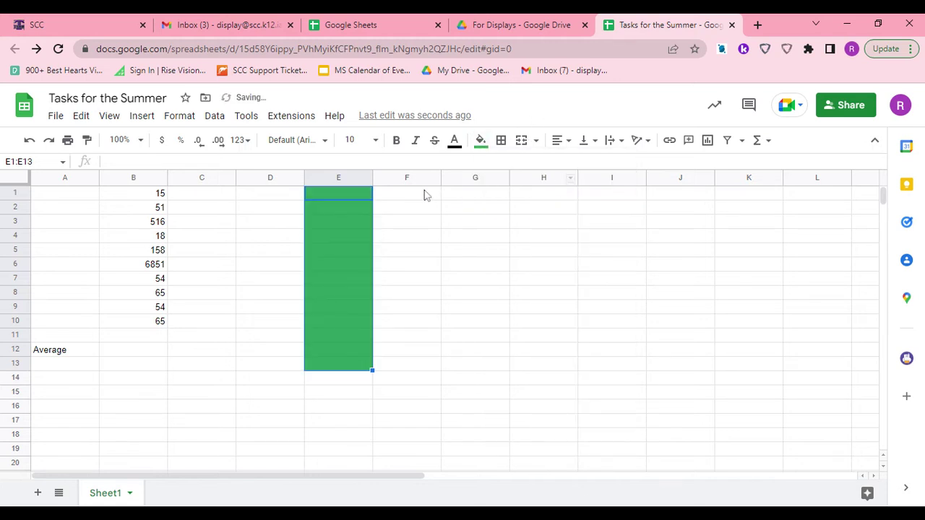
click(426, 193)
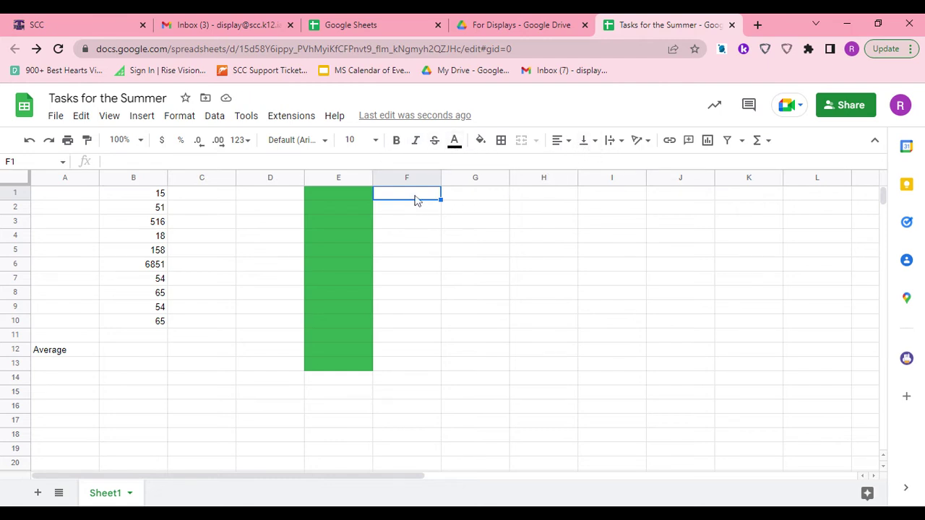
text(https://youtu.be/sp7UHSNRubl)
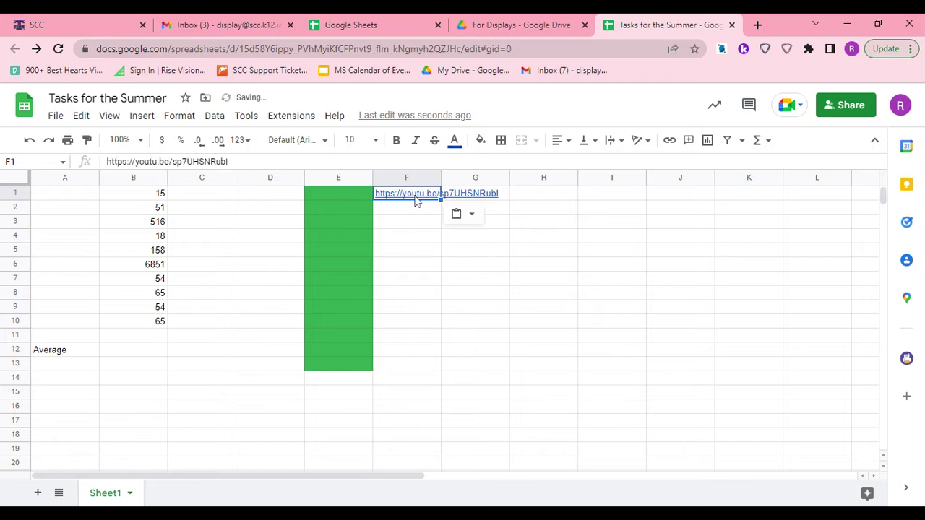
click(609, 141)
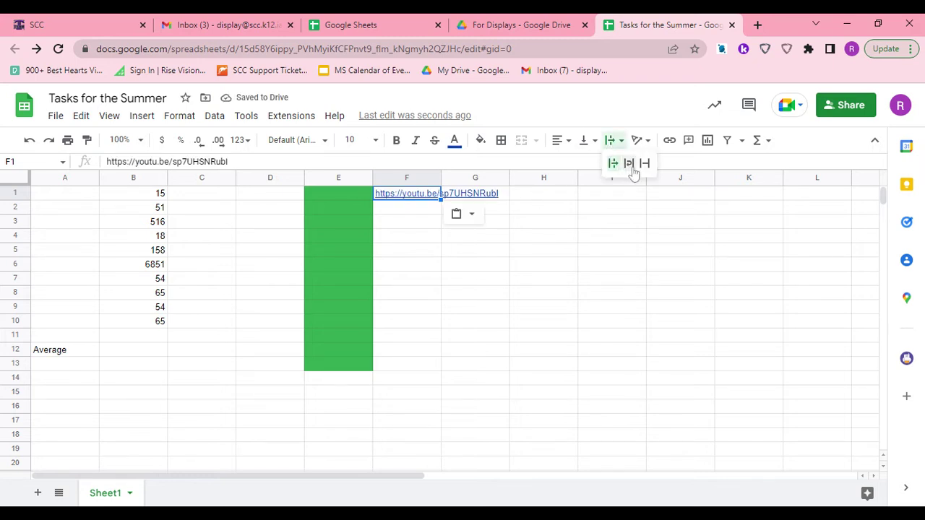
click(629, 164)
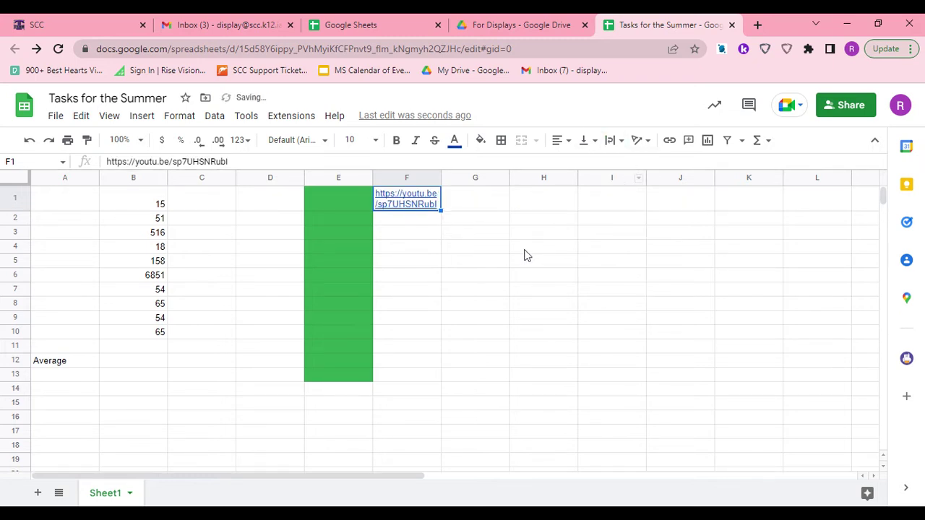
Enter "If you are writing", "-list here" and "-item 12" in cell F4 on separate lines, ending with an extra line break.
click(391, 248)
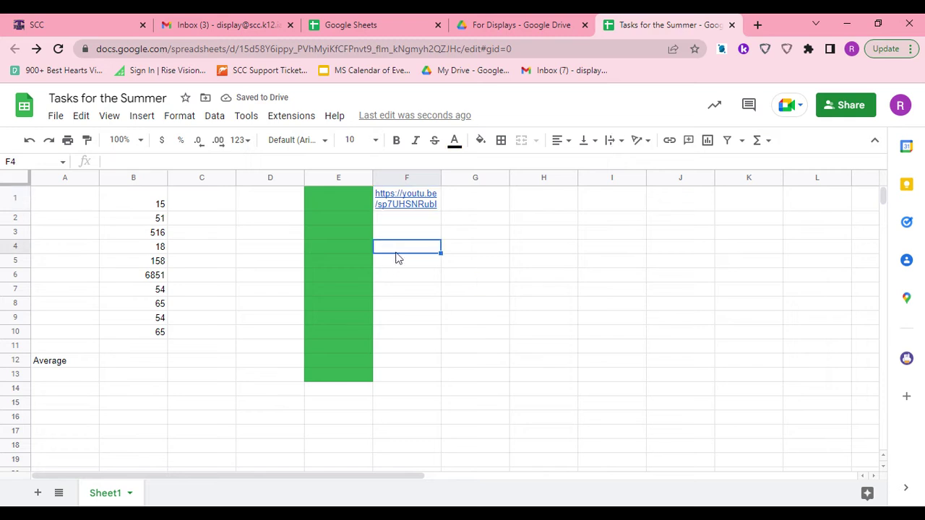
text(If you are writing)
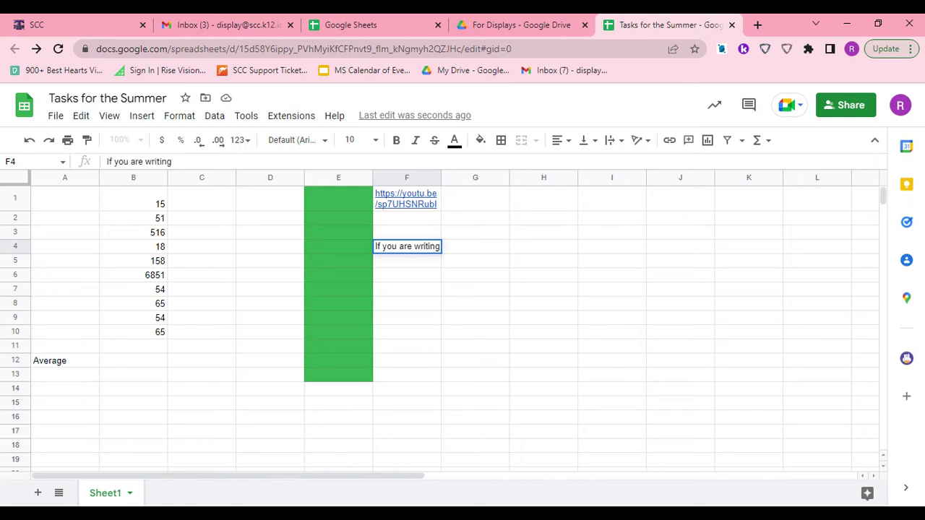
key(ctrl+Return)
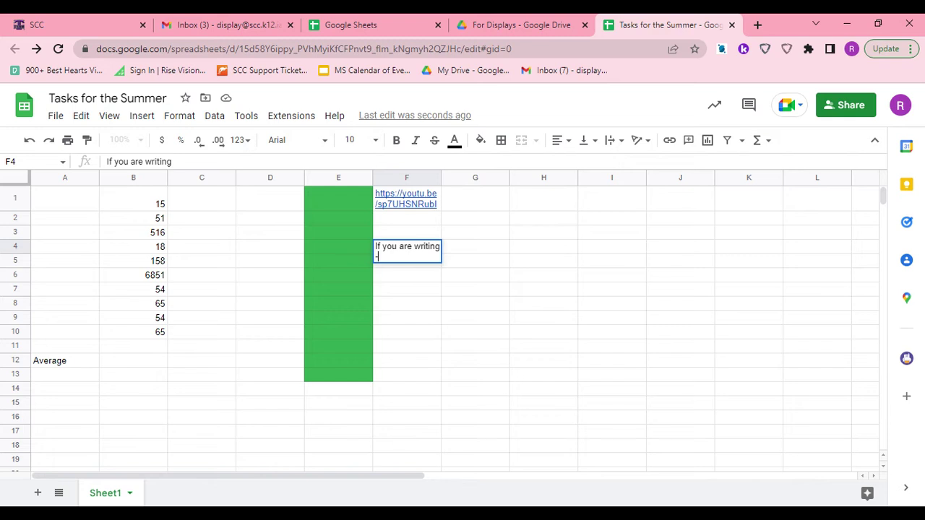
text(-list here)
key(ctrl+Return)
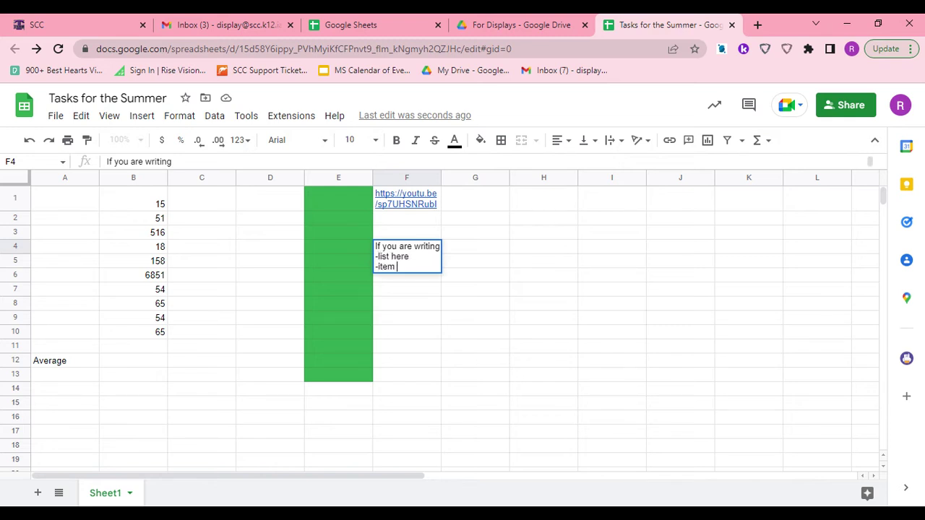
text(-item 12)
key(ctrl+Return)
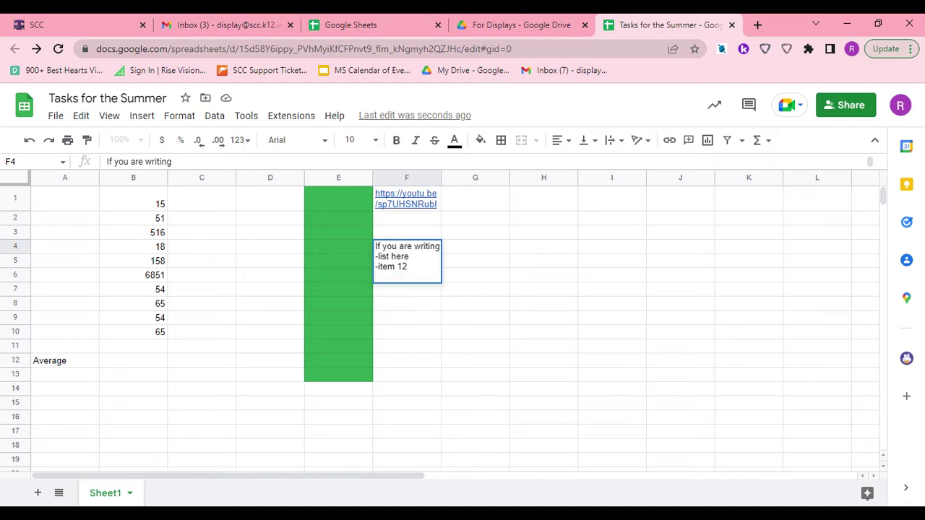
key(Return)
double_click(418, 258)
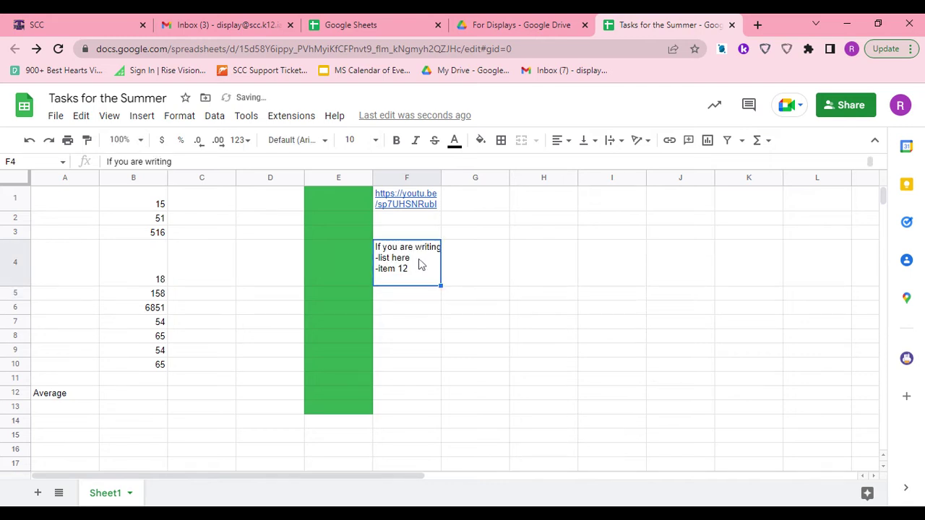
drag(416, 258, 375, 258)
key(Return)
key(Down)
key(Down)
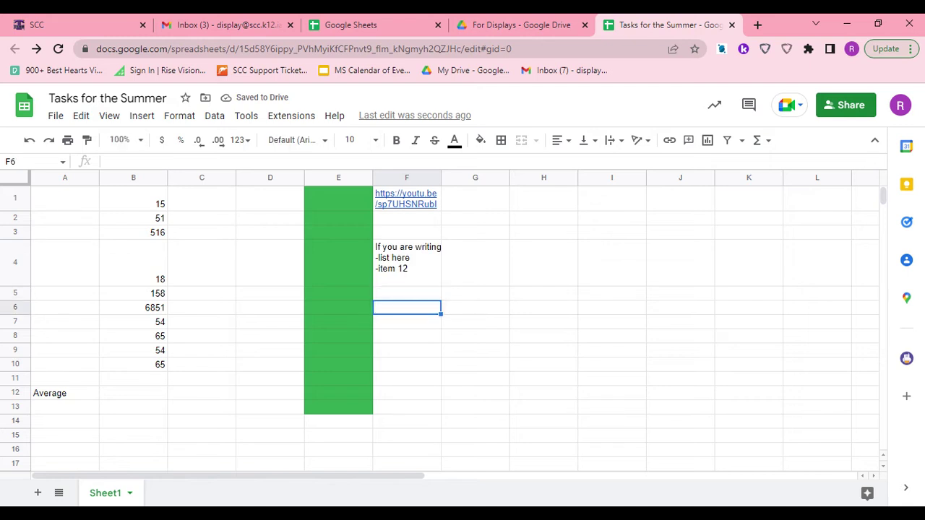
Calculate the average of B1:B10 in cell B12 with the AVERAGE function.
click(157, 203)
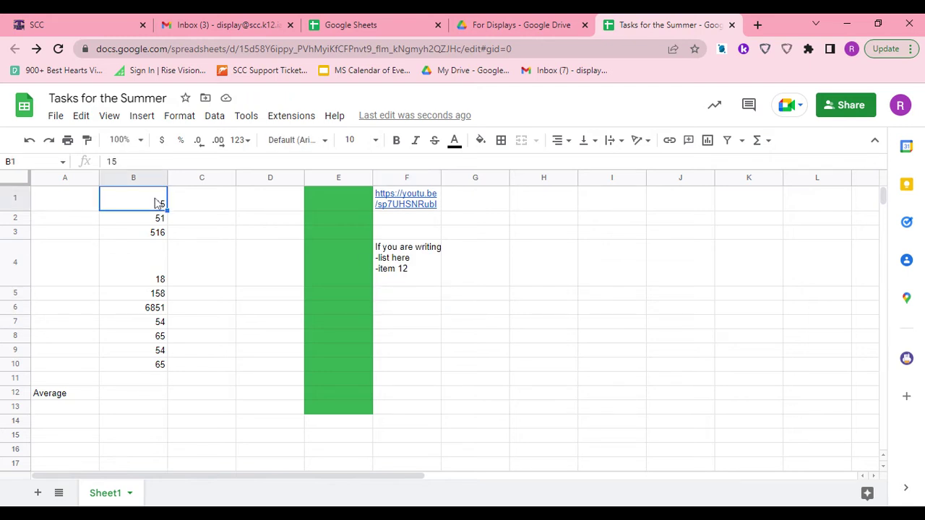
drag(157, 203, 130, 258)
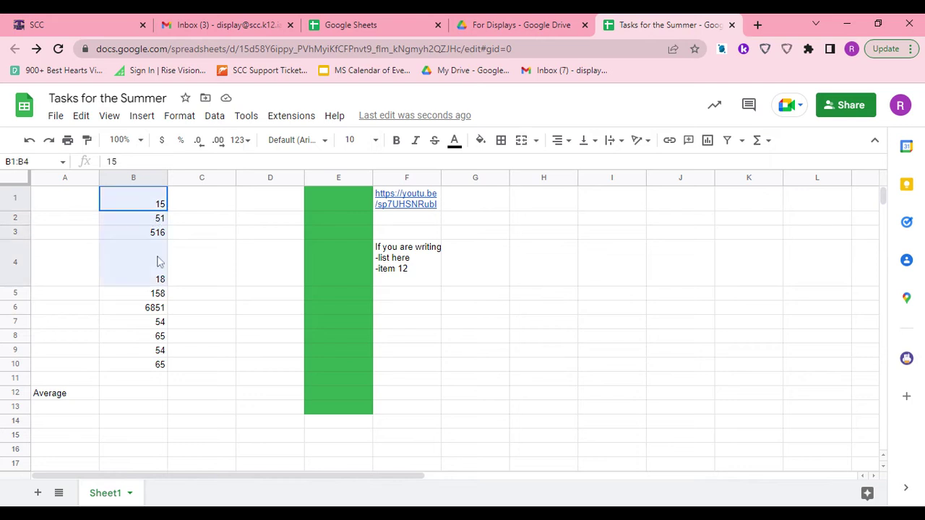
click(109, 395)
text(=AVERAGE)
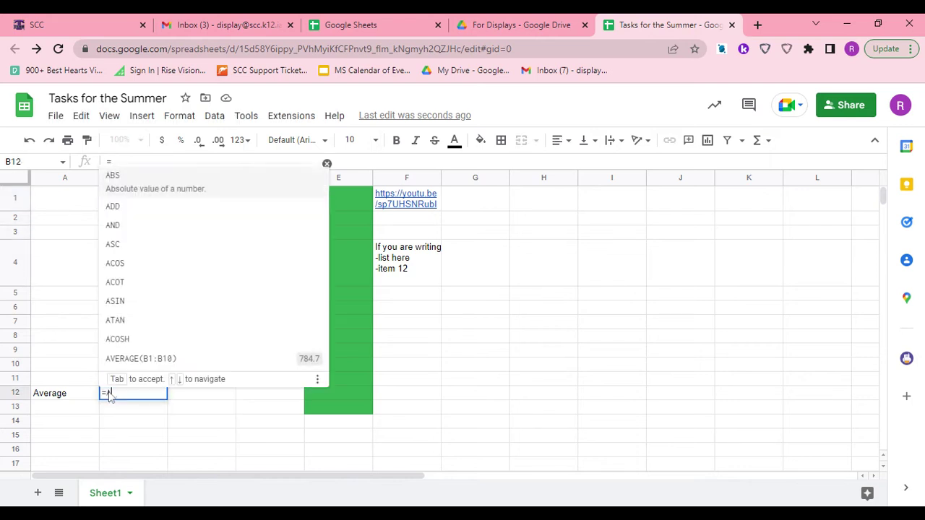
text(()
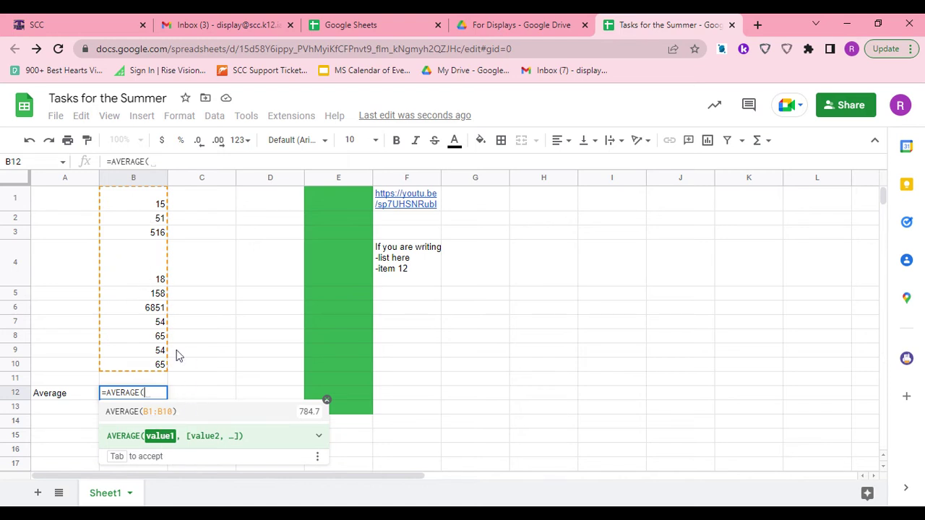
click(150, 412)
click(144, 409)
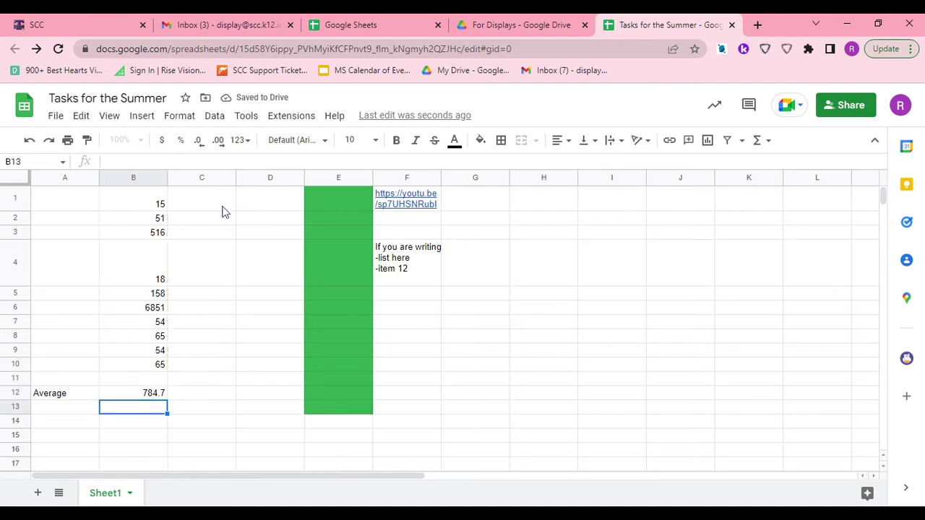
Insert checkboxes in cells H1:H14.
click(62, 207)
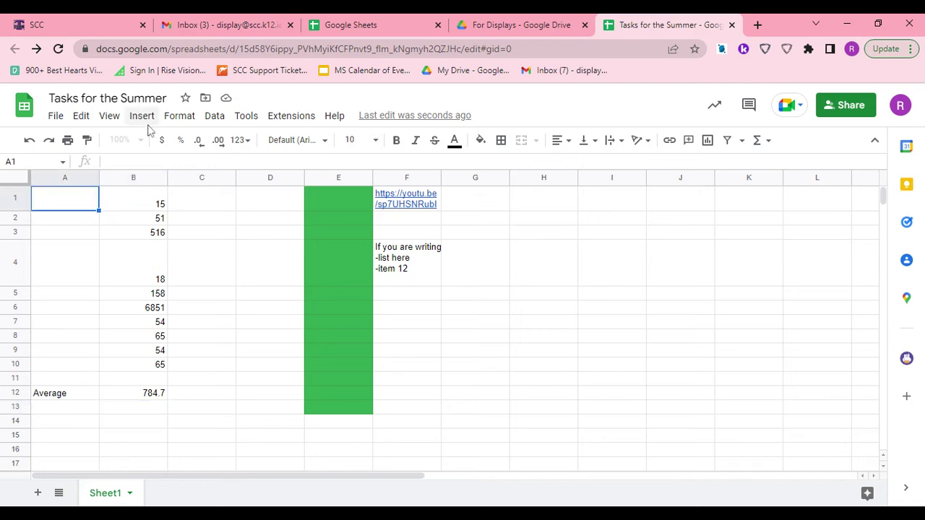
click(528, 206)
click(149, 118)
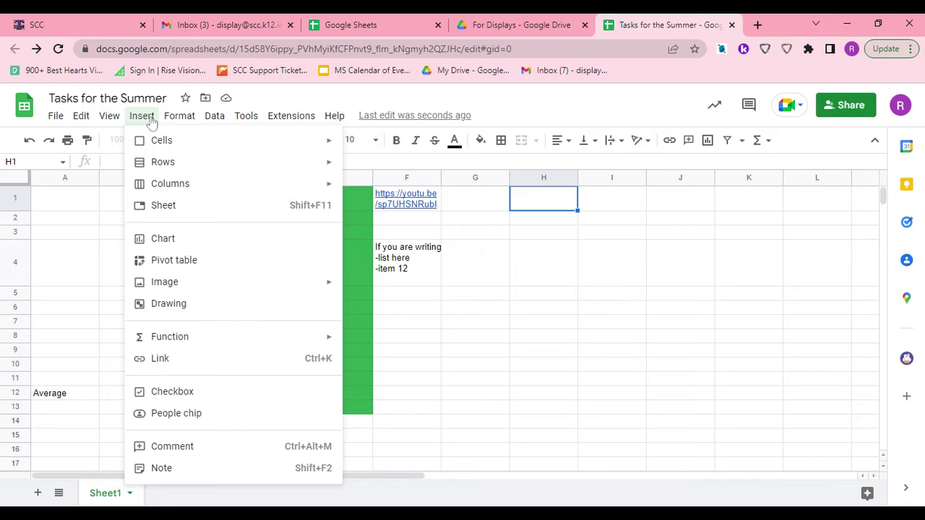
click(547, 206)
drag(547, 207, 546, 419)
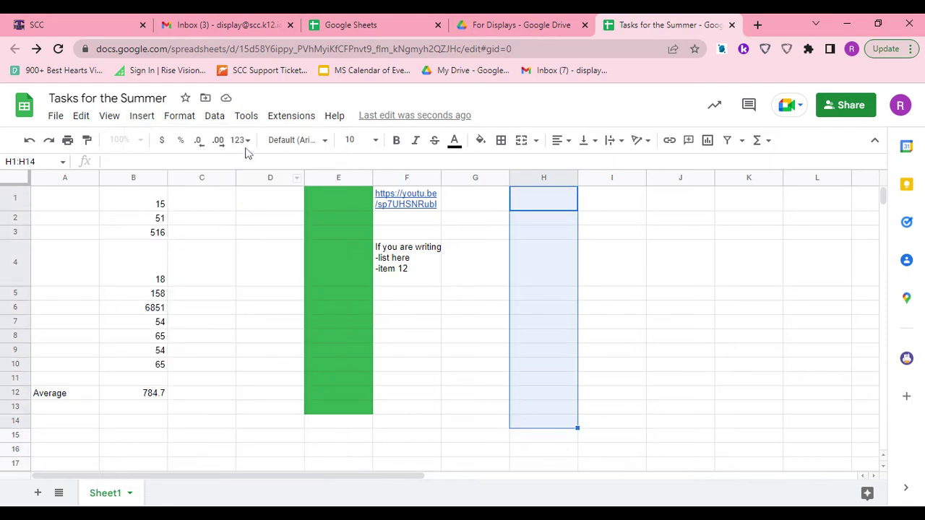
click(141, 116)
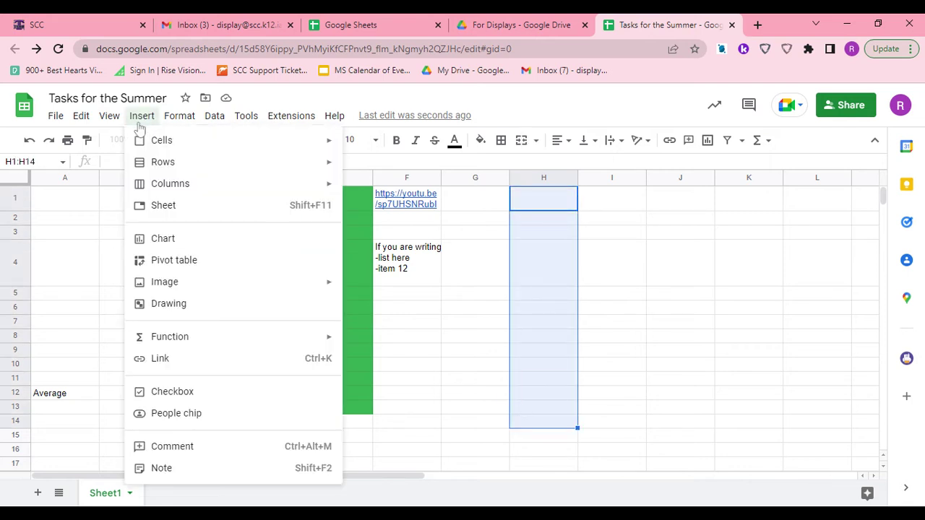
click(186, 394)
Enter the checklist labels "color", "food" and "trash" in cells I1 to I3.
click(594, 210)
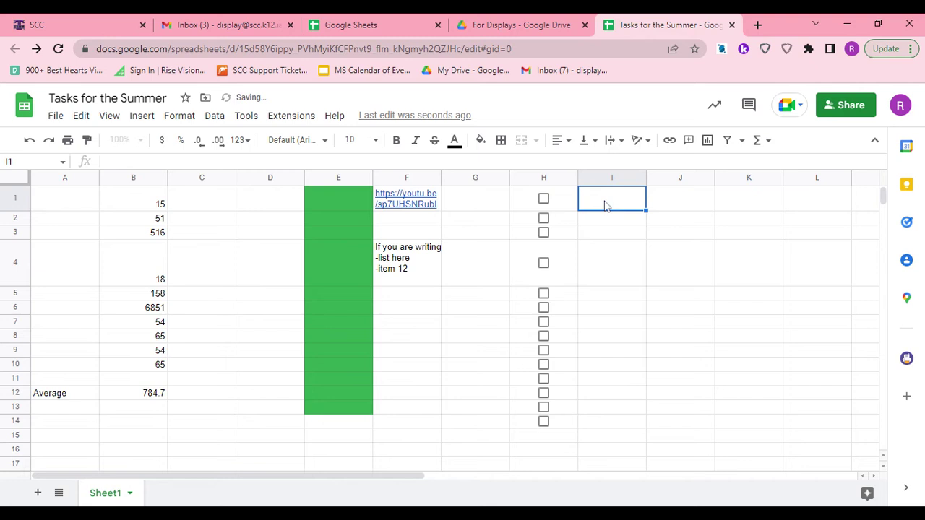
text(colo)
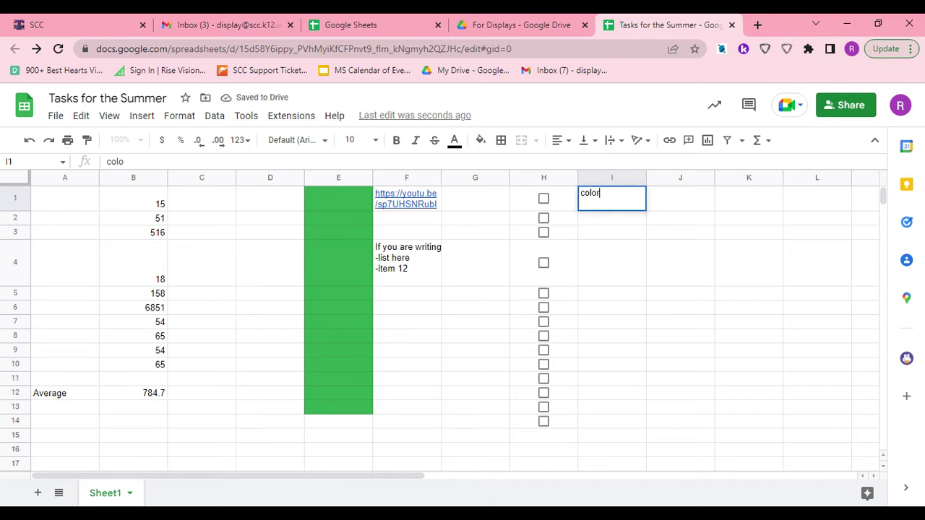
key(Return)
text(food)
key(Return)
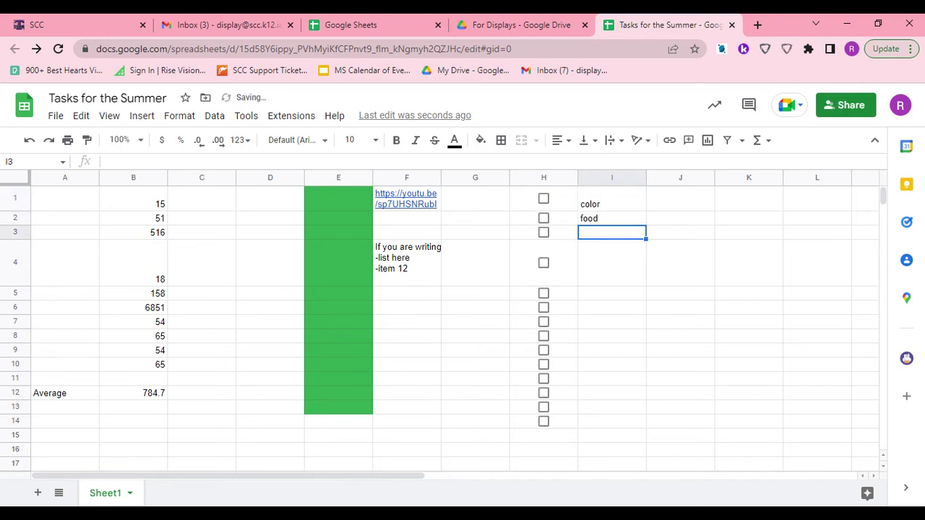
text(trash)
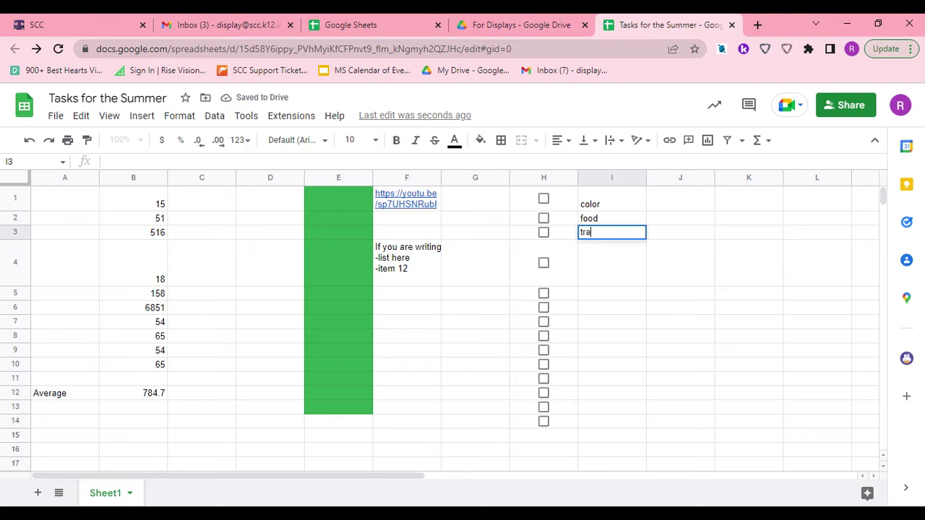
key(Return)
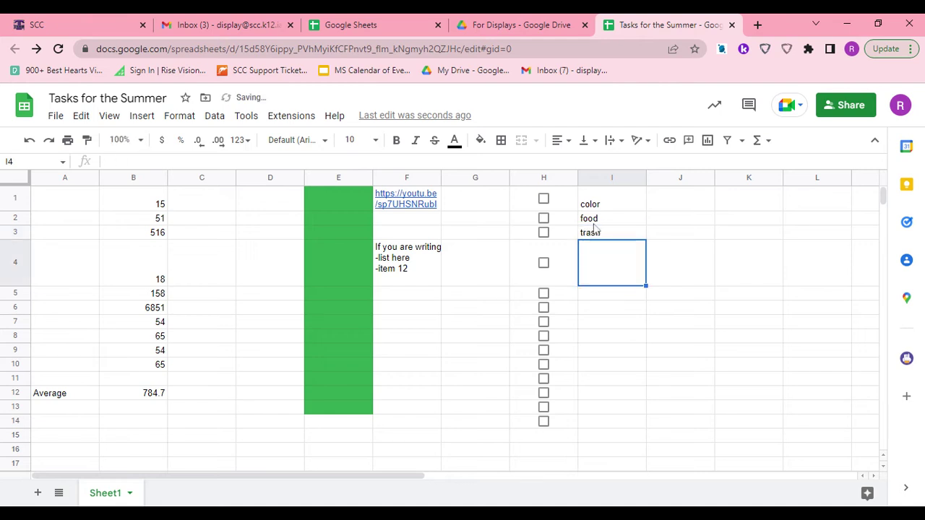
Tick the checkboxes in H1, H2 and H3 for color, food and trash.
click(543, 197)
click(543, 217)
click(543, 232)
click(613, 275)
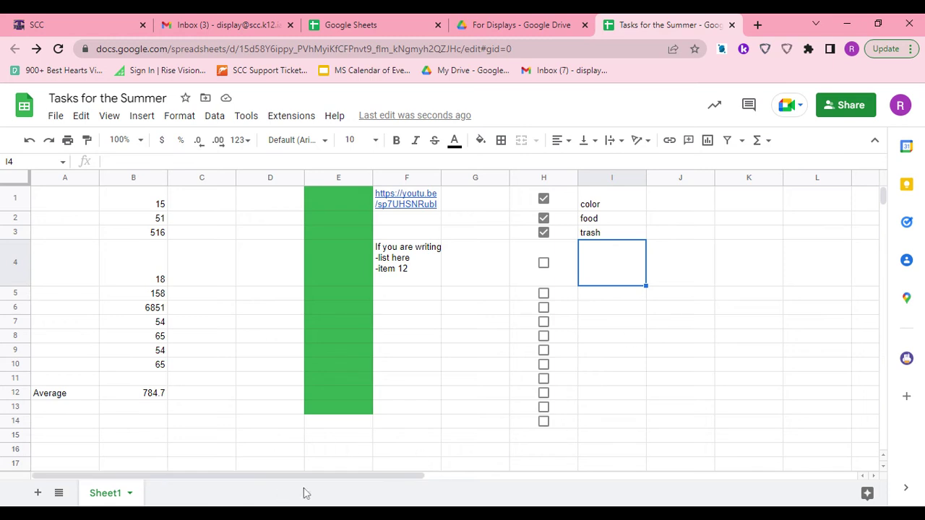
Add a second sheet to the spreadsheet and rename Sheet1 as "Freshmen".
click(38, 493)
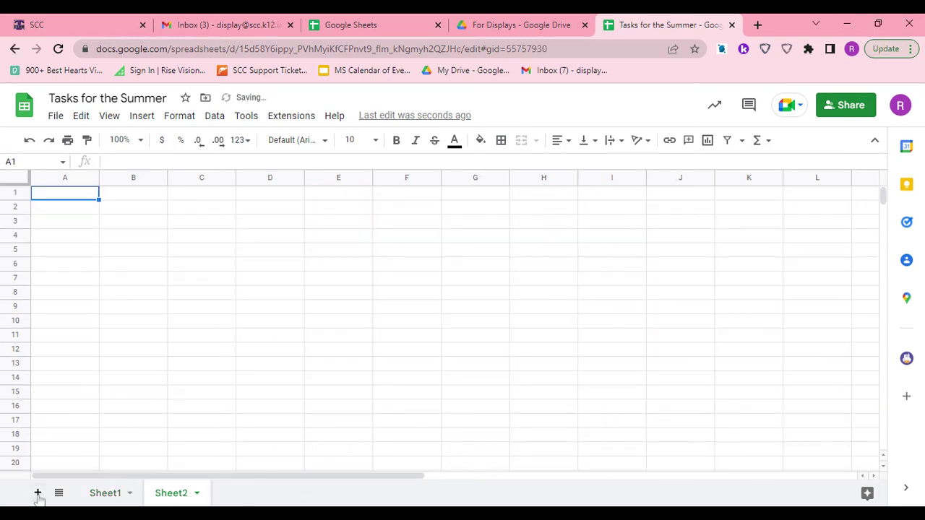
click(127, 496)
click(130, 494)
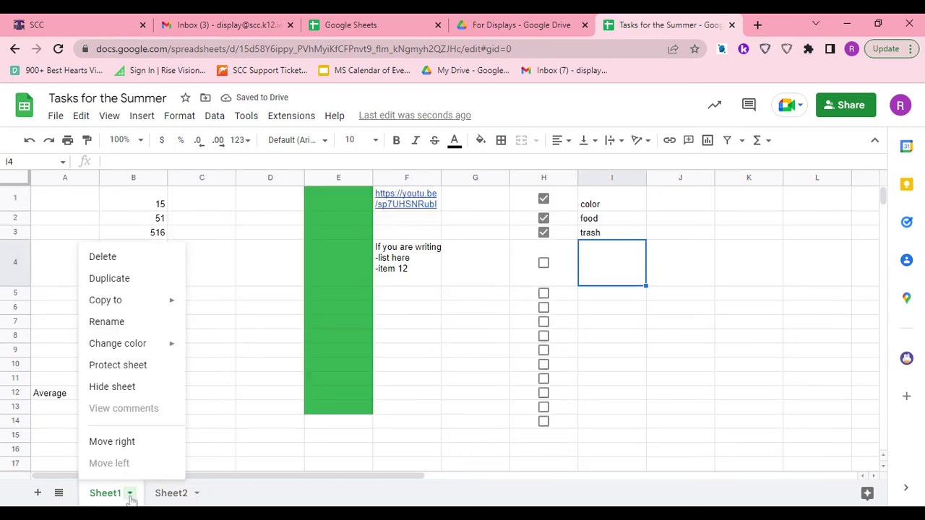
click(128, 323)
text(Freshmen)
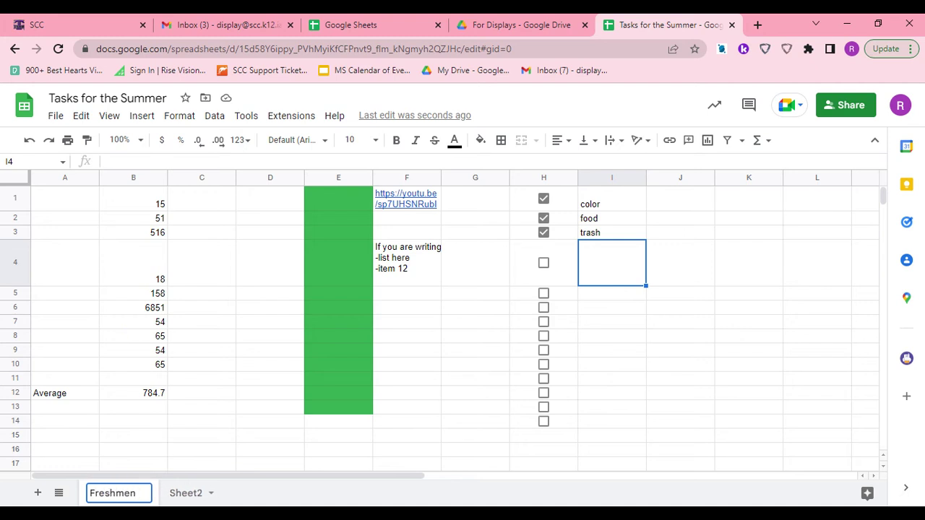
Rename Sheet2 as "Sophomores".
click(211, 494)
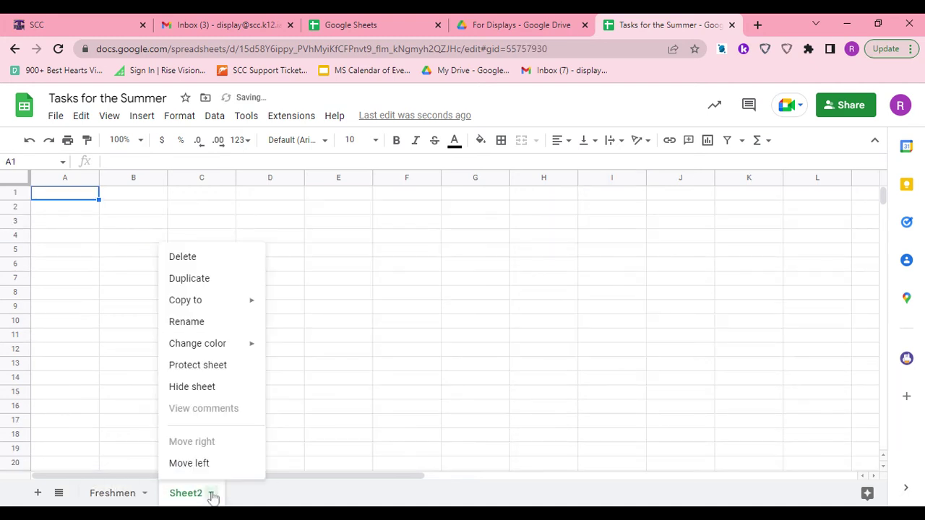
click(220, 322)
text(Sophomores)
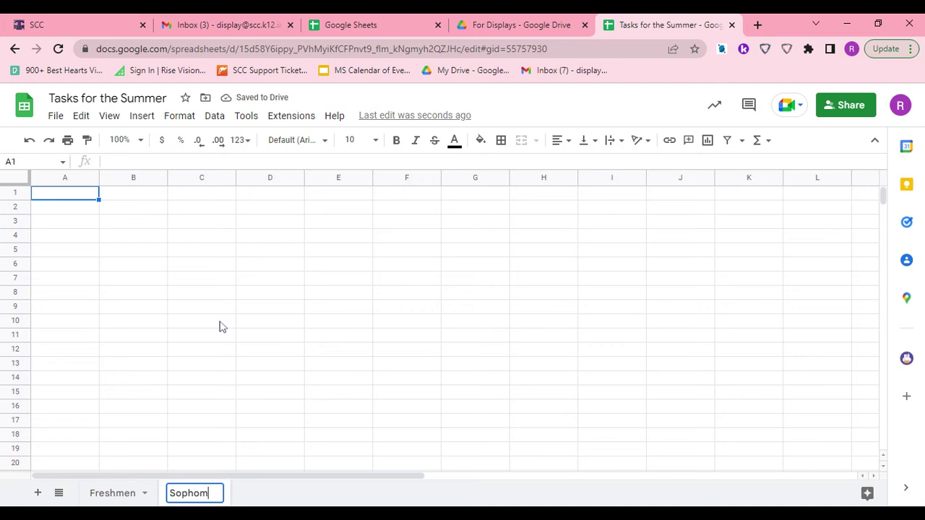
key(Return)
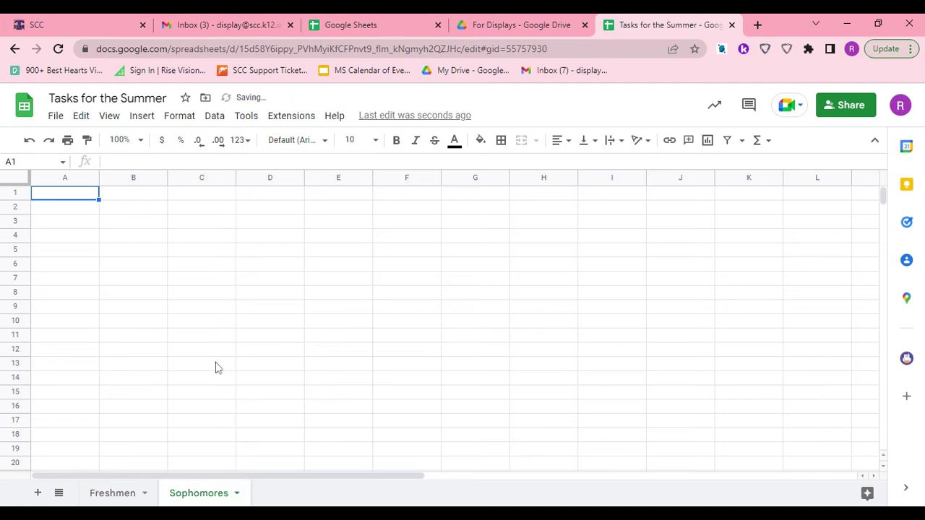
Set the Freshmen sheet's tab color to red.
click(144, 497)
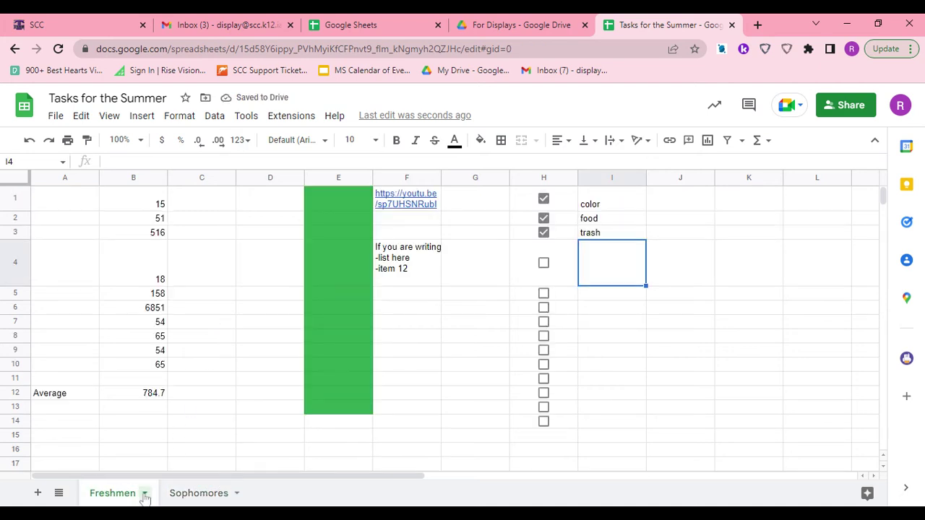
click(145, 494)
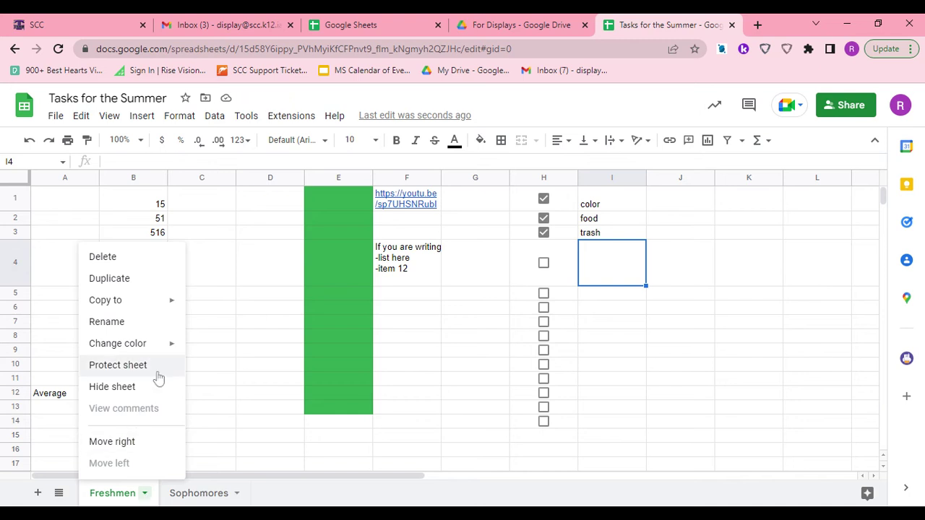
mouse_move(179, 349)
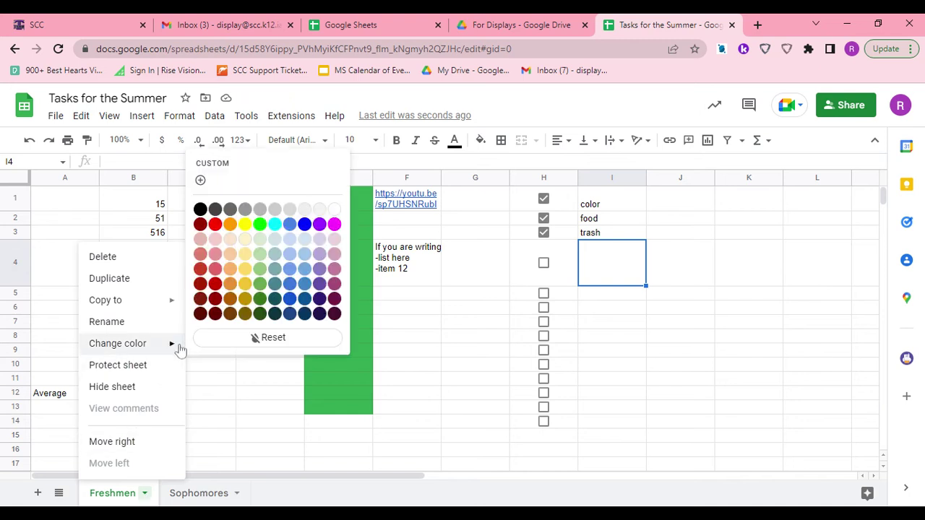
click(215, 224)
Set the Sophomores sheet's tab color to blue.
click(237, 494)
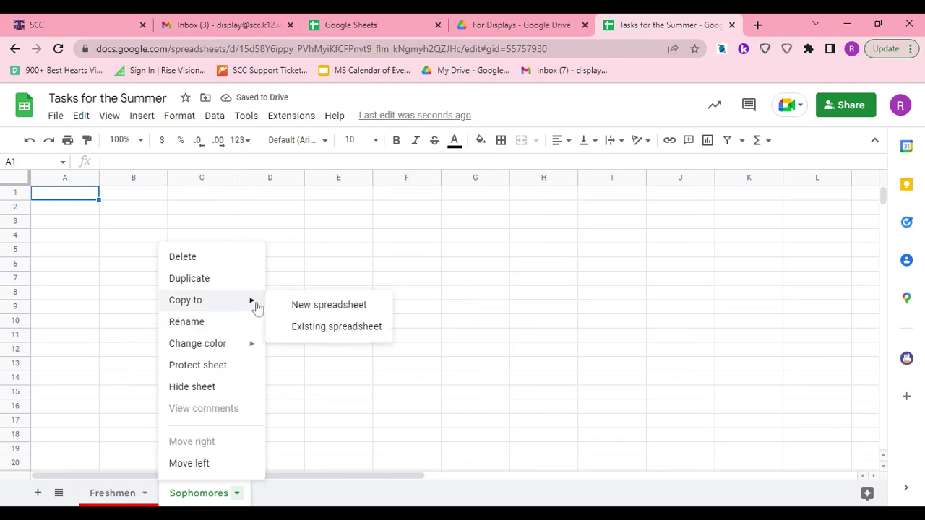
mouse_move(251, 342)
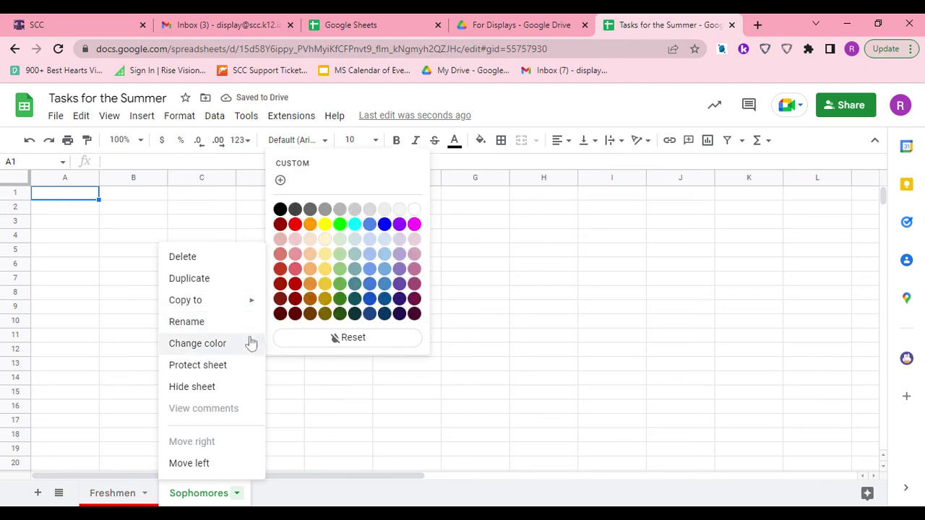
click(385, 223)
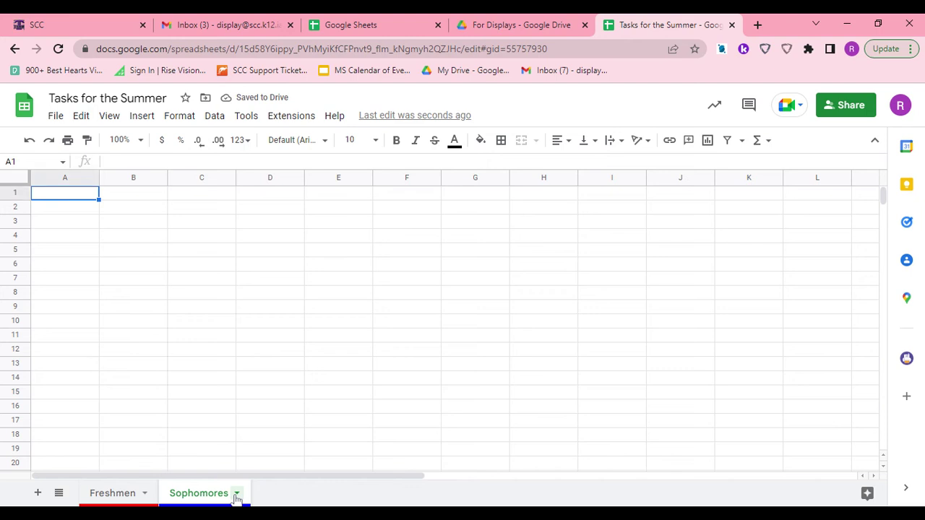
click(213, 498)
click(239, 497)
click(239, 497)
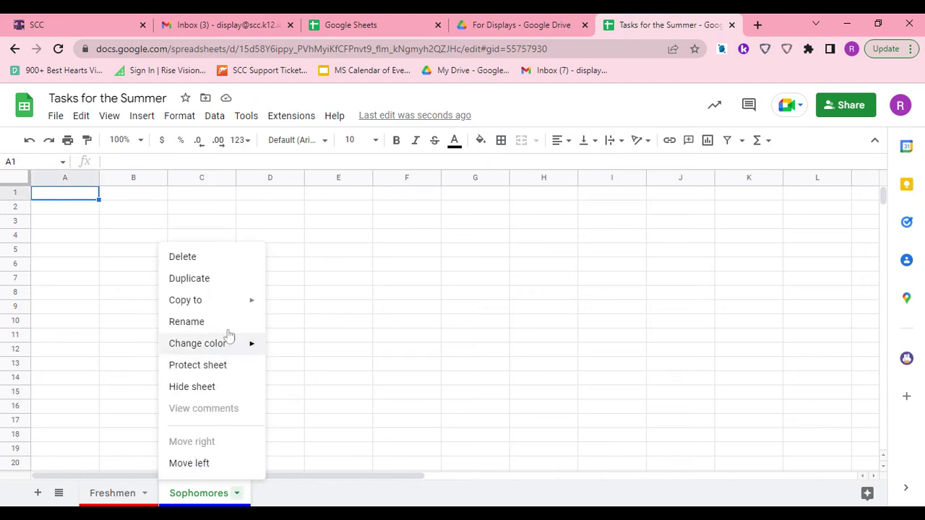
Duplicate the Freshmen sheet and rename the copy as "Juniors".
click(142, 495)
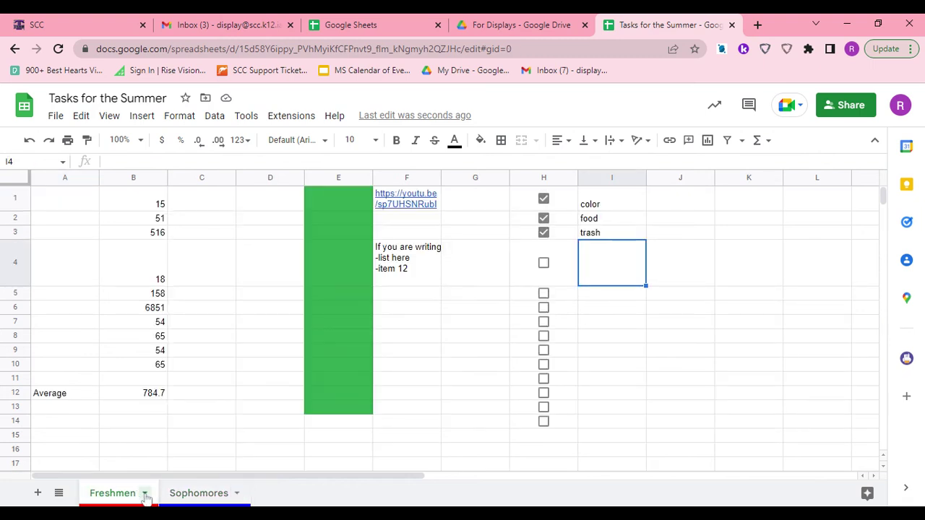
click(145, 496)
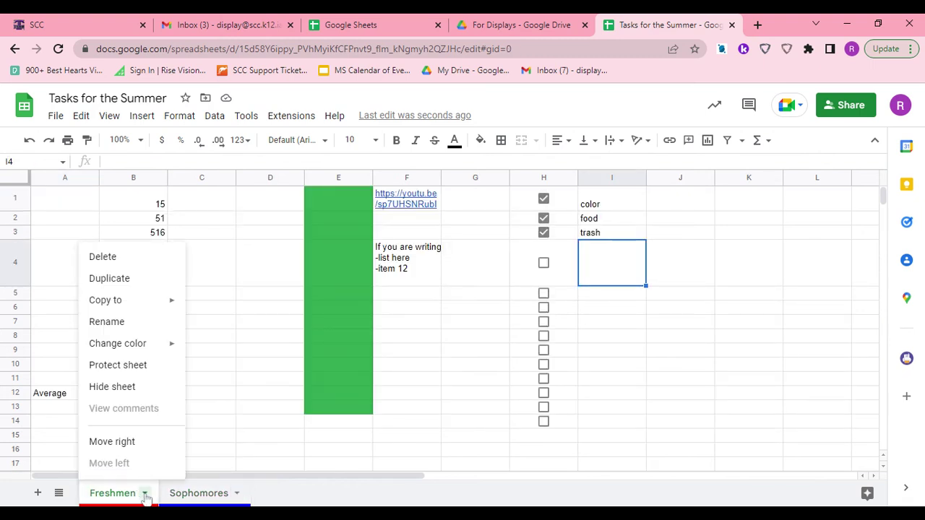
click(142, 289)
click(262, 494)
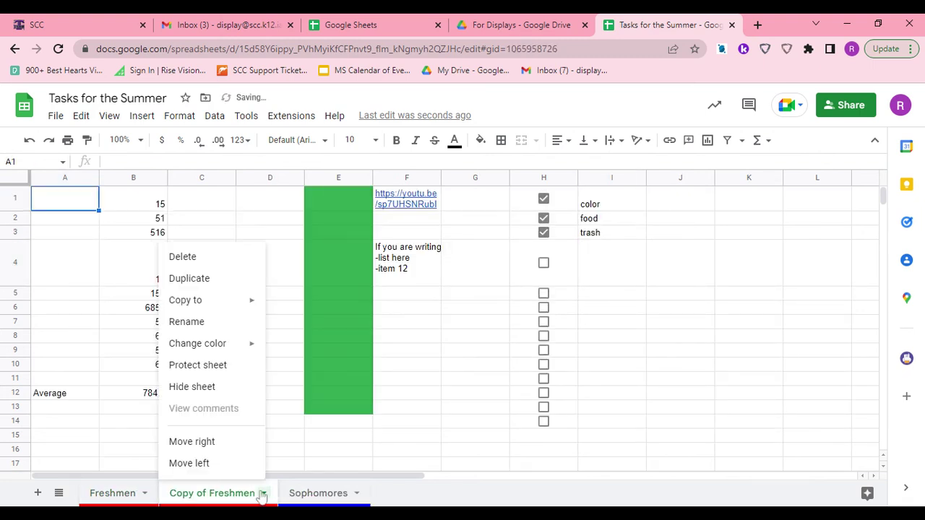
click(216, 325)
text(Juniors)
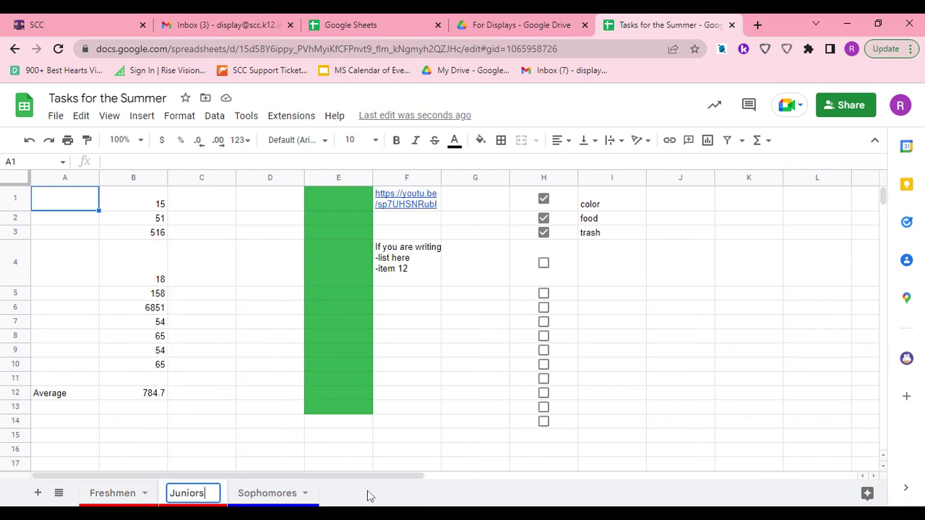
key(Return)
Change the Juniors sheet's tab color to magenta.
click(213, 492)
mouse_move(213, 345)
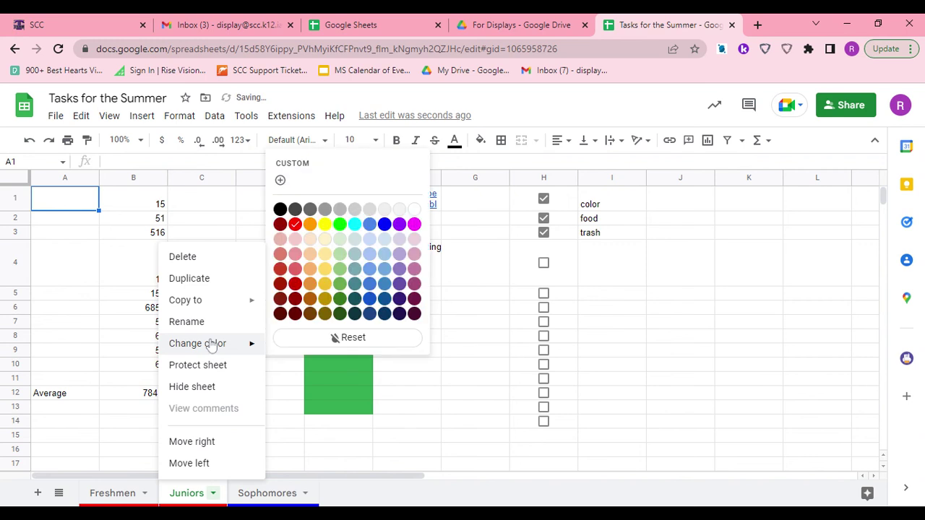
click(414, 224)
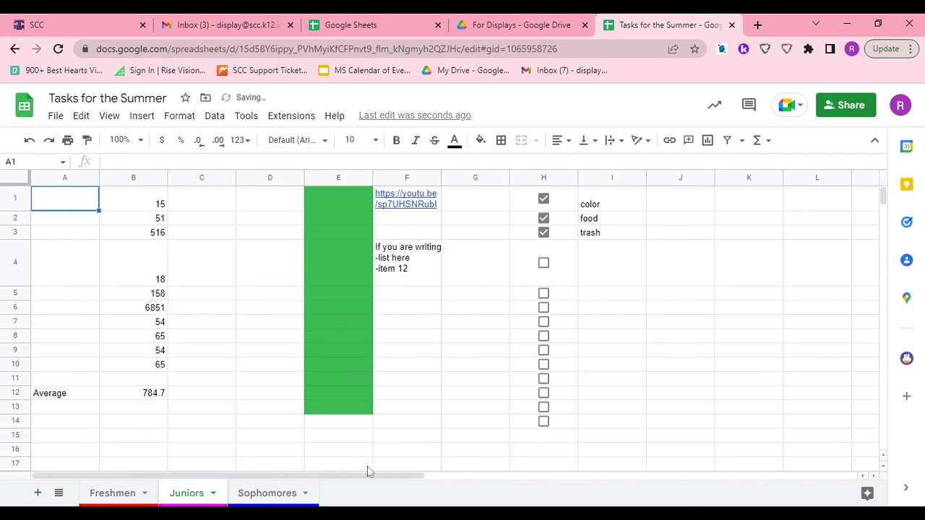
Reorder the sheets as Sophomores, Juniors, Freshmen.
click(274, 493)
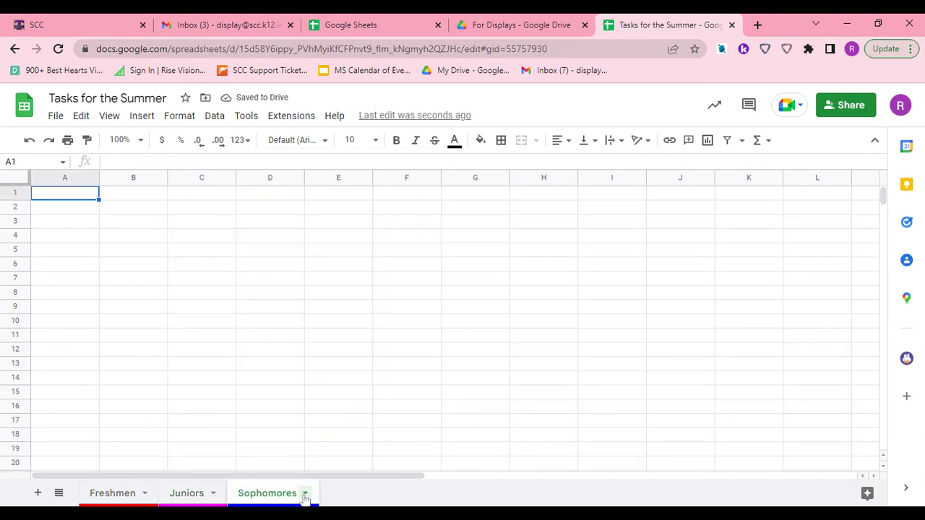
drag(251, 489, 185, 493)
drag(119, 497, 212, 494)
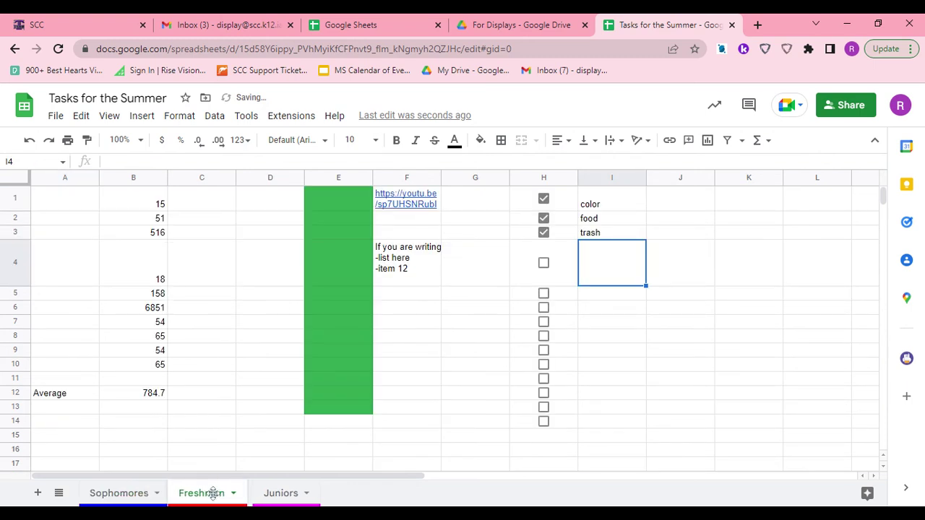
drag(269, 497, 217, 496)
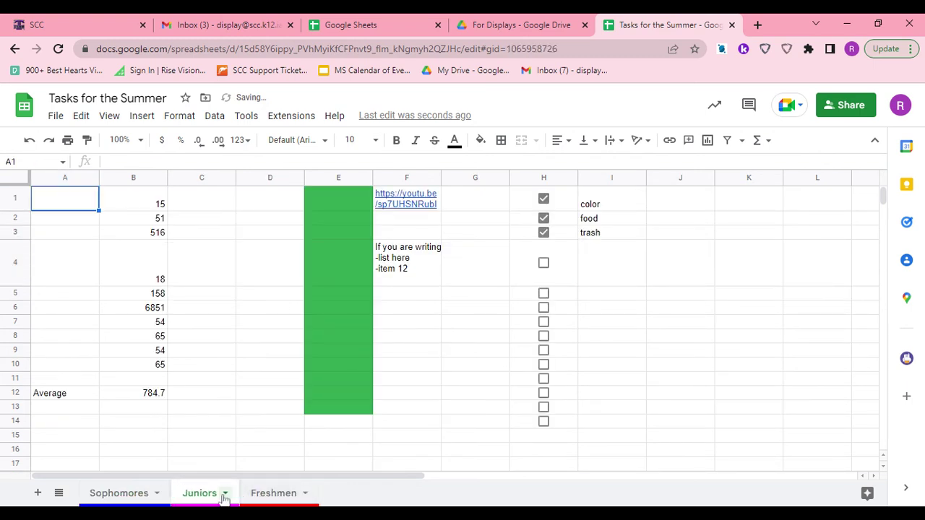
click(224, 493)
click(310, 327)
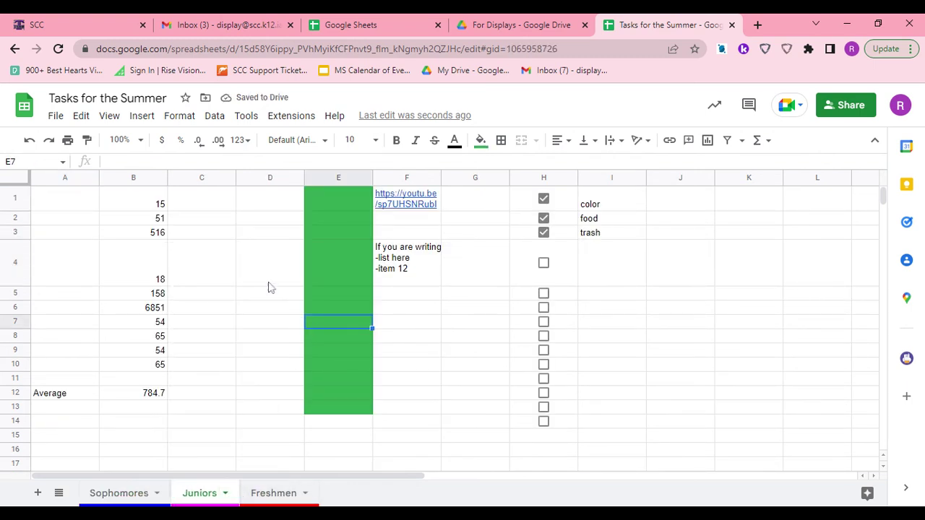
Freeze the first row of the Juniors sheet.
click(40, 206)
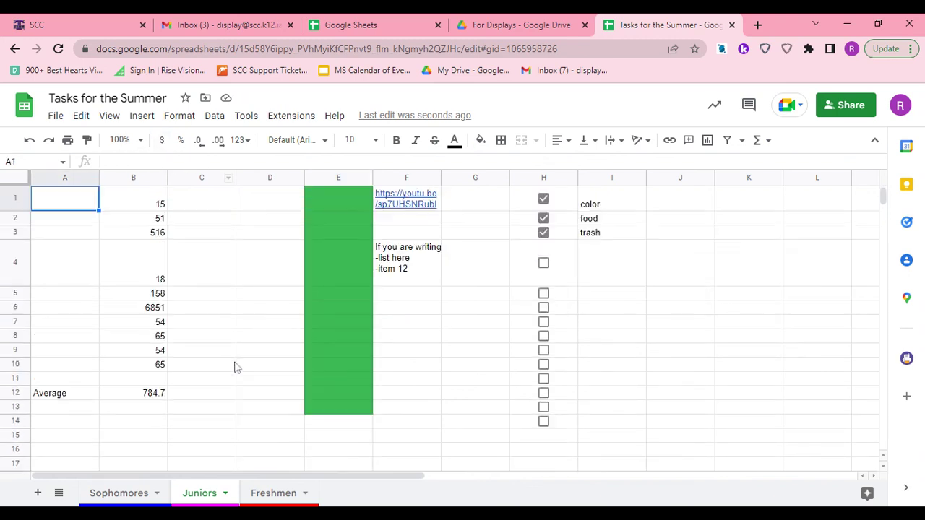
click(144, 117)
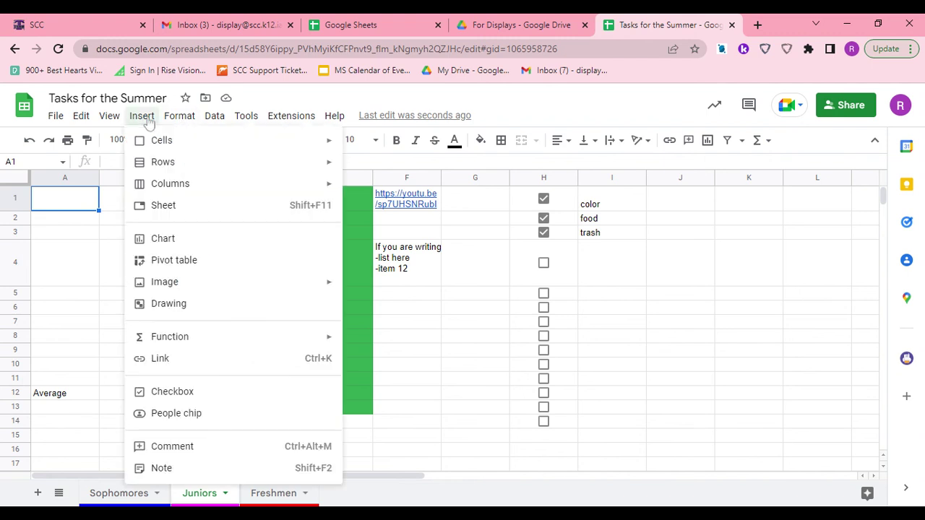
mouse_move(115, 118)
mouse_move(126, 166)
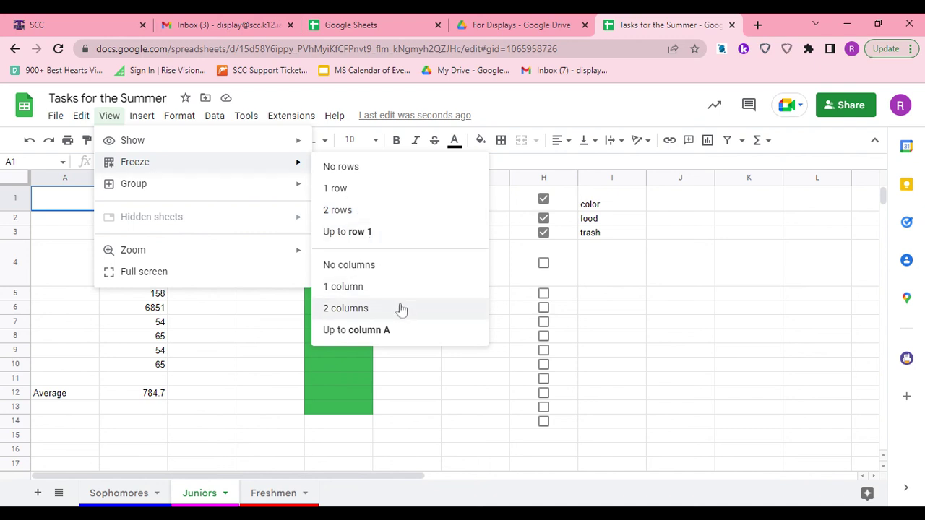
click(373, 188)
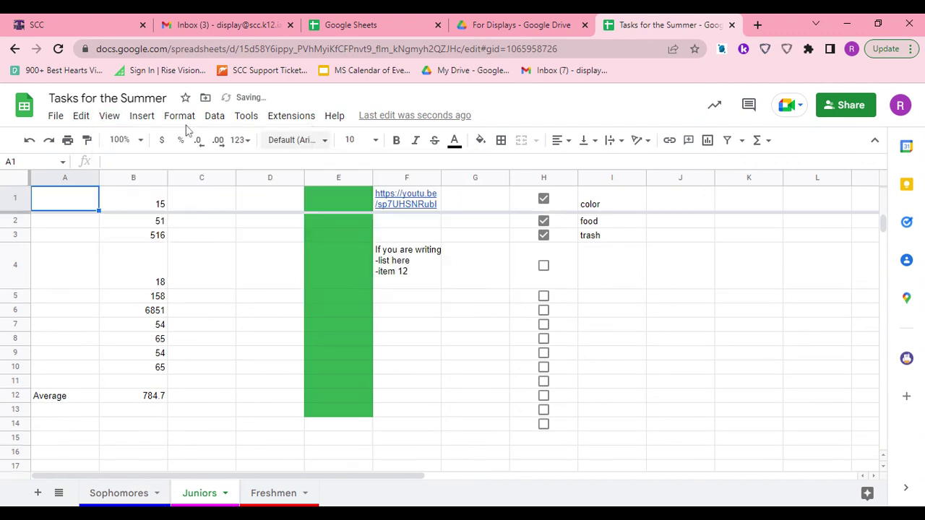
Freeze the first column of the Juniors sheet.
click(118, 121)
mouse_move(196, 161)
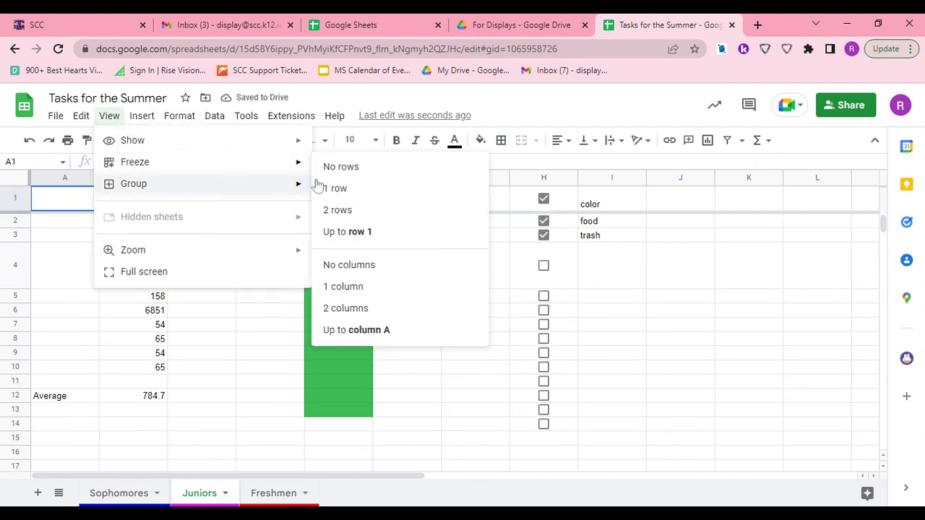
click(362, 286)
scroll(216, 295, down, 5)
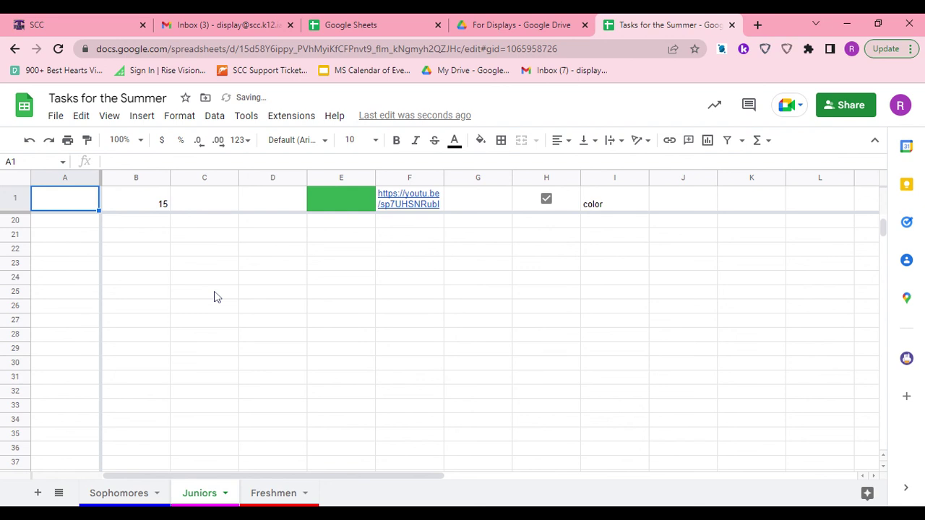
scroll(188, 260, up, 5)
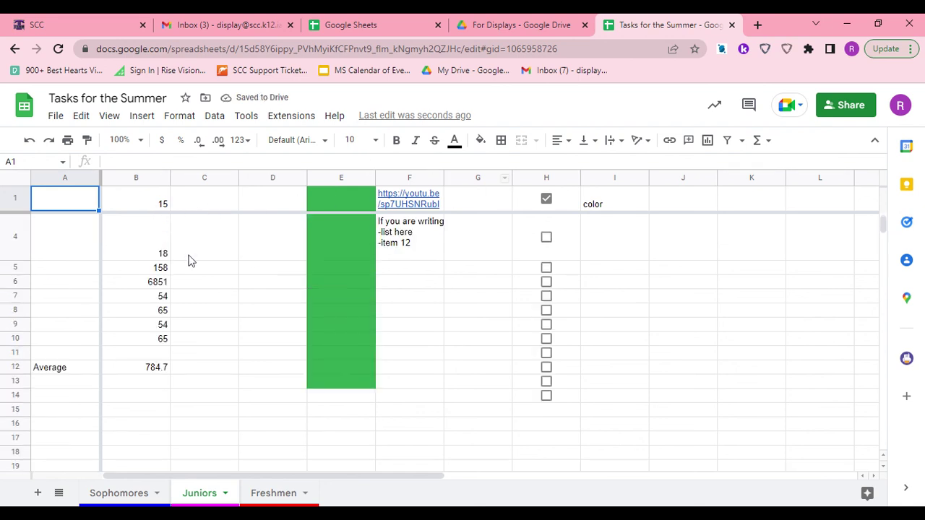
mouse_move(373, 477)
mouse_down()
mouse_move(407, 474)
mouse_move(375, 477)
mouse_up()
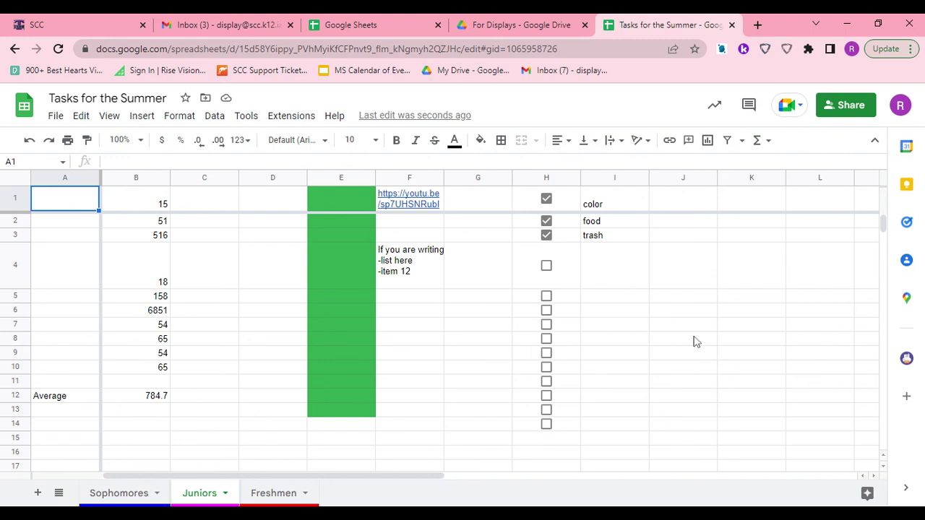
Look through the Sophomores, Juniors and Freshmen sheets in turn and open the Freshmen sheet's options.
click(117, 499)
click(191, 497)
click(261, 498)
click(306, 494)
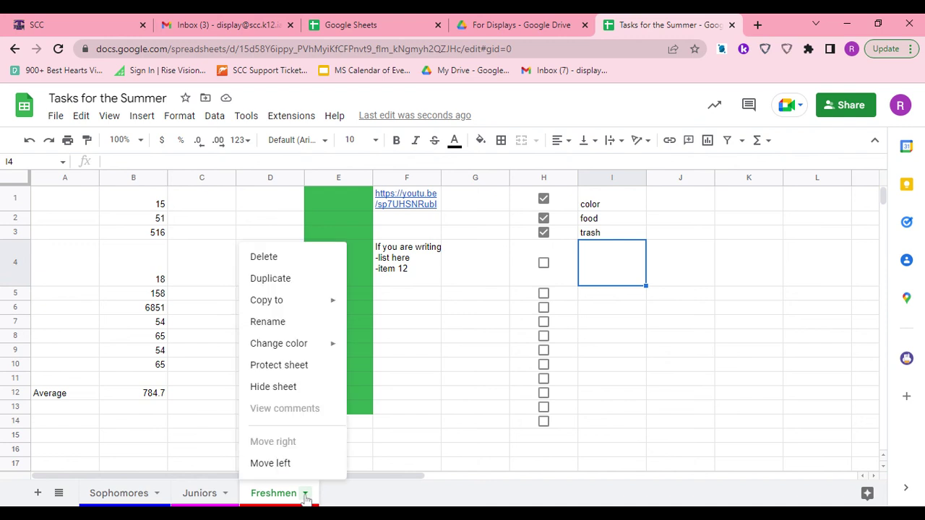